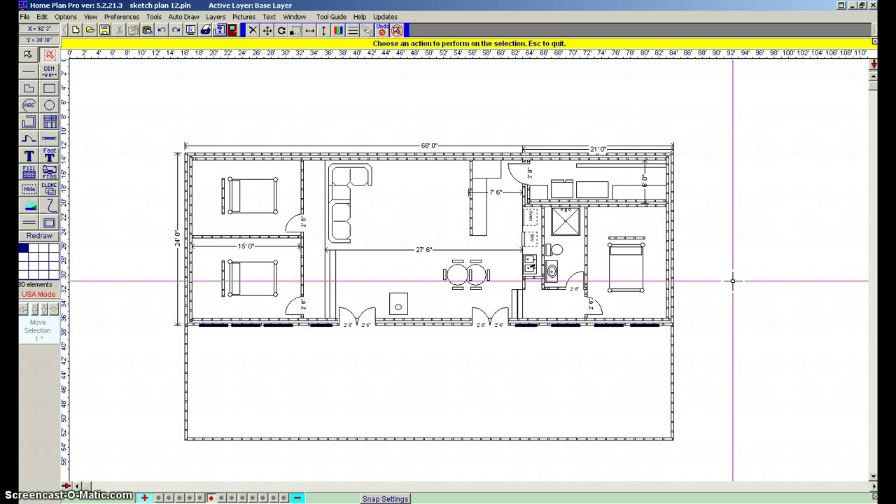
Measure along the plan's top wall, then fit the whole foundation model in view.
drag(732, 281, 463, 145)
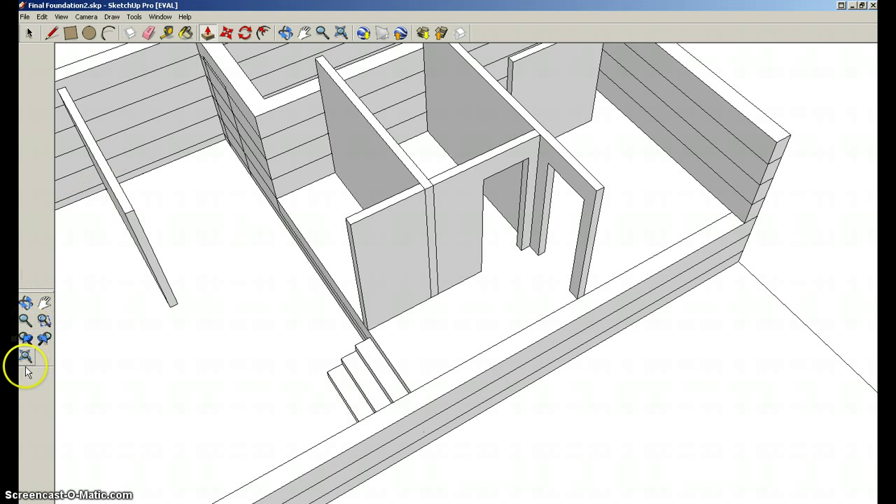
click(27, 340)
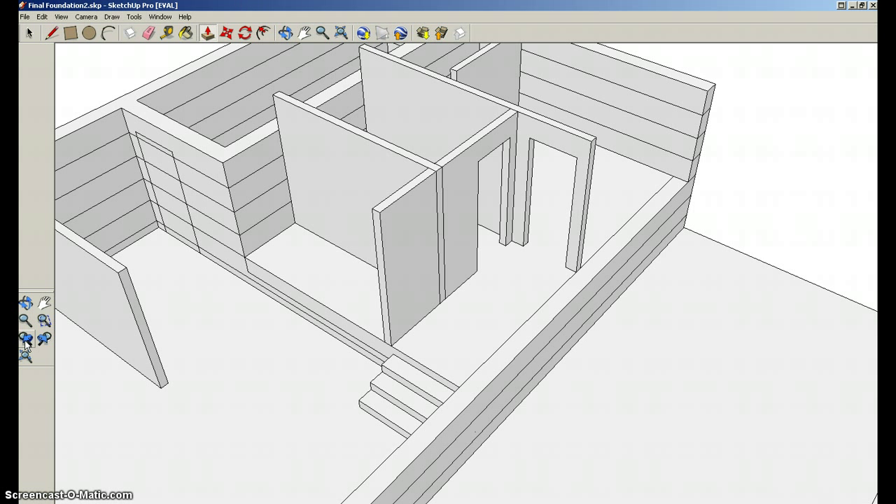
click(26, 357)
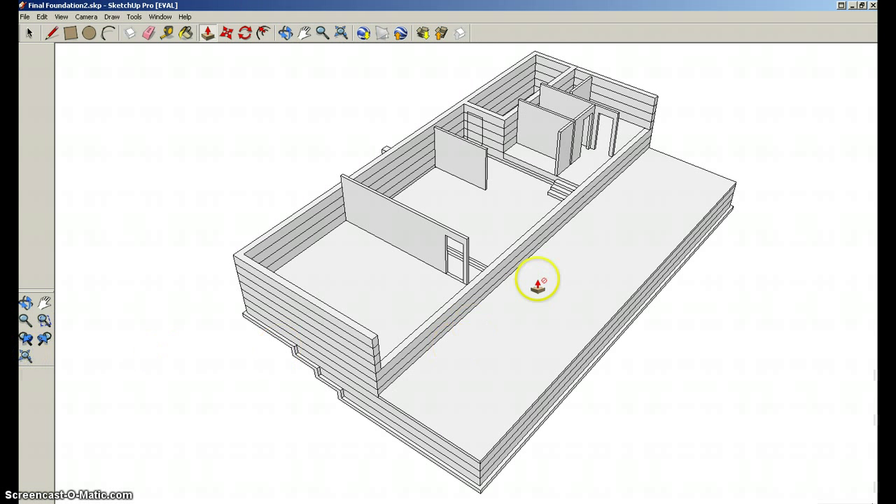
Orbit and pan to a low frontal angle looking down into the rooms.
mouse_move(539, 285)
middle_down()
mouse_move(526, 255)
mouse_move(302, 200)
middle_up()
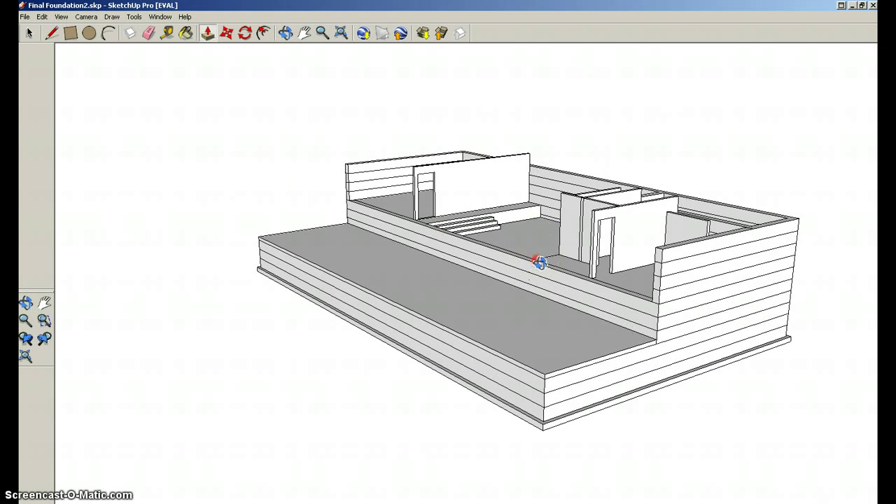
middle_drag(539, 263, 513, 234)
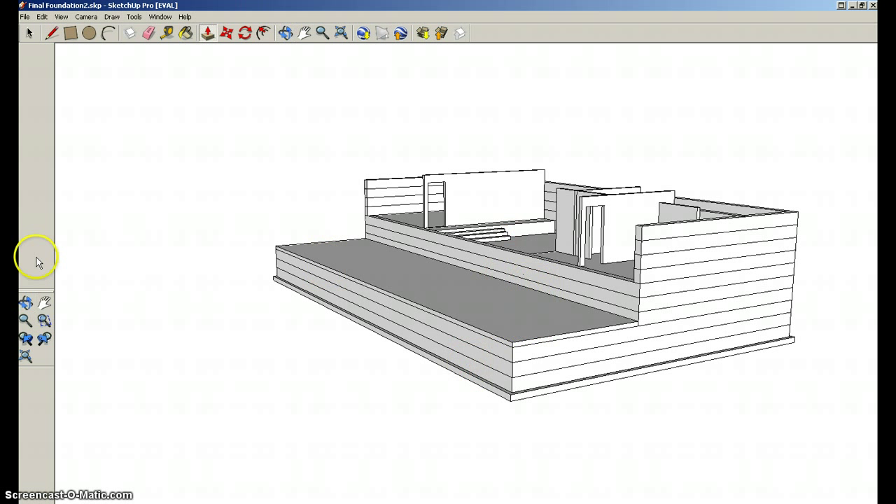
click(45, 302)
drag(556, 261, 447, 262)
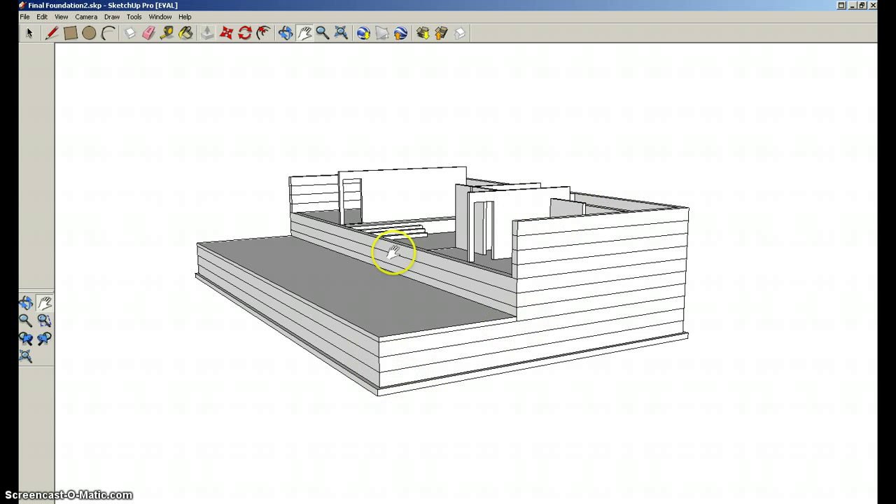
drag(364, 282, 365, 274)
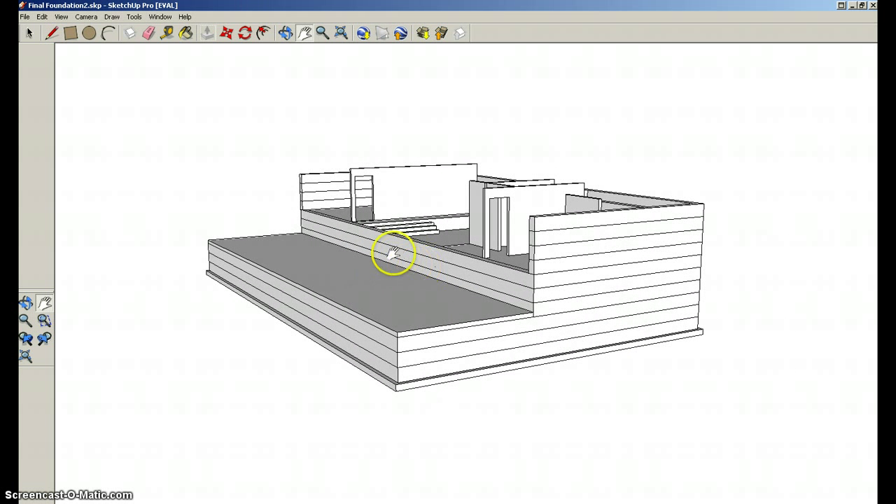
middle_drag(393, 254, 556, 273)
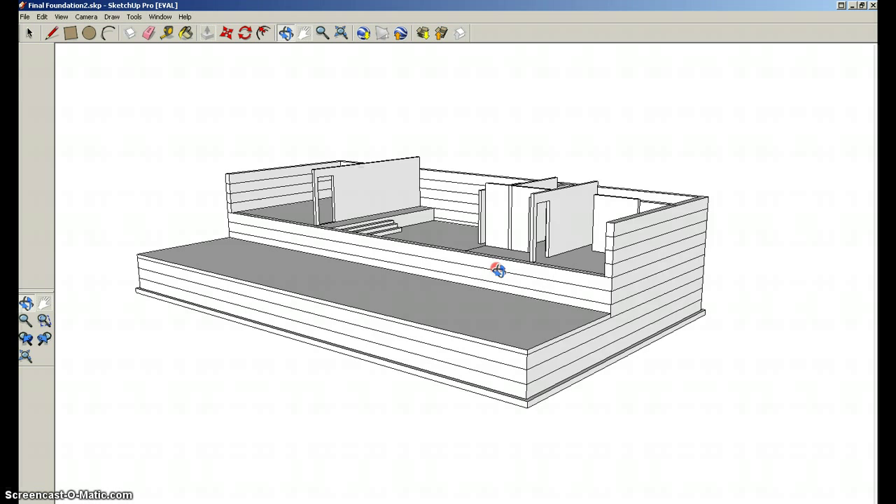
mouse_move(378, 187)
middle_down()
mouse_move(496, 268)
mouse_move(509, 256)
middle_up()
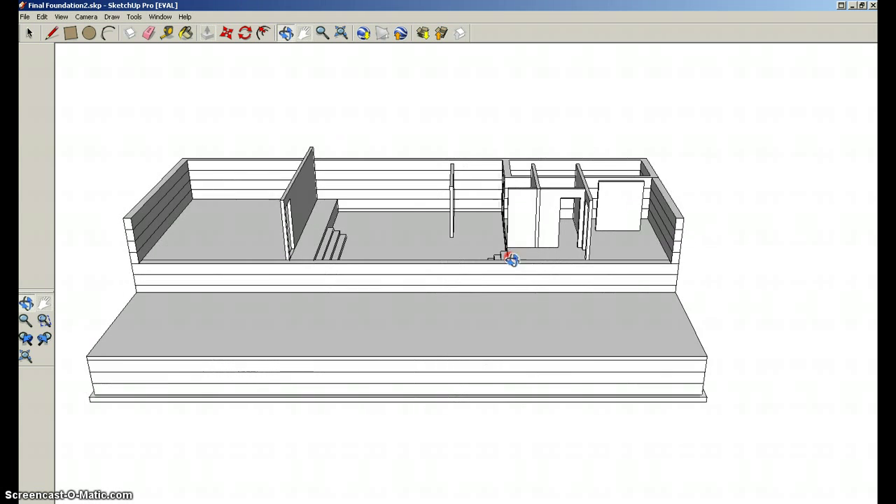
middle_drag(394, 200, 470, 293)
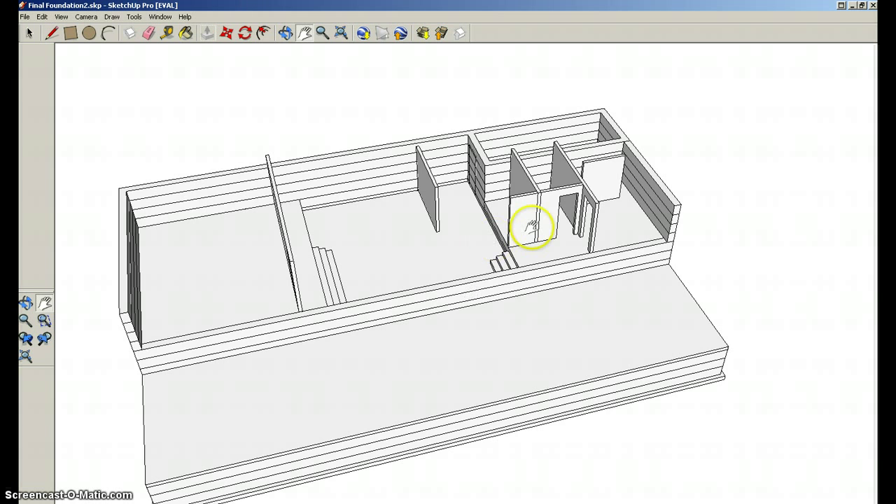
drag(516, 170, 533, 196)
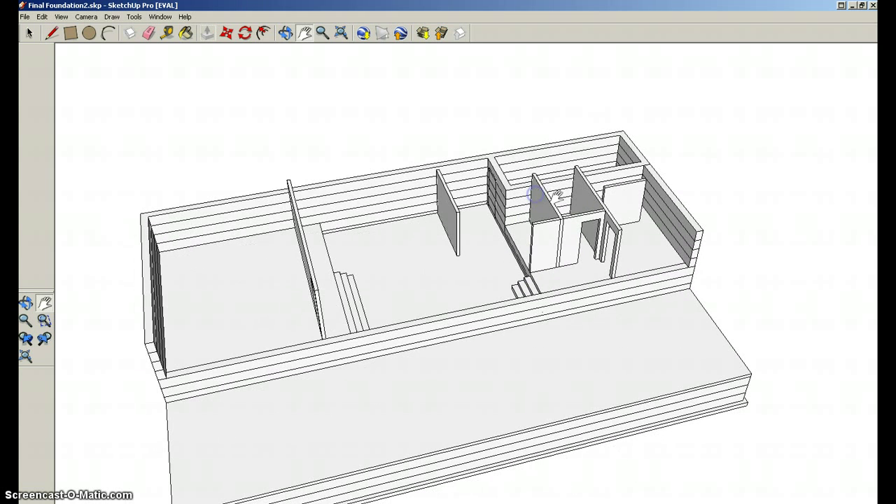
mouse_move(340, 310)
middle_down()
mouse_move(352, 262)
mouse_move(246, 248)
mouse_move(231, 268)
mouse_move(252, 334)
mouse_move(254, 324)
middle_up()
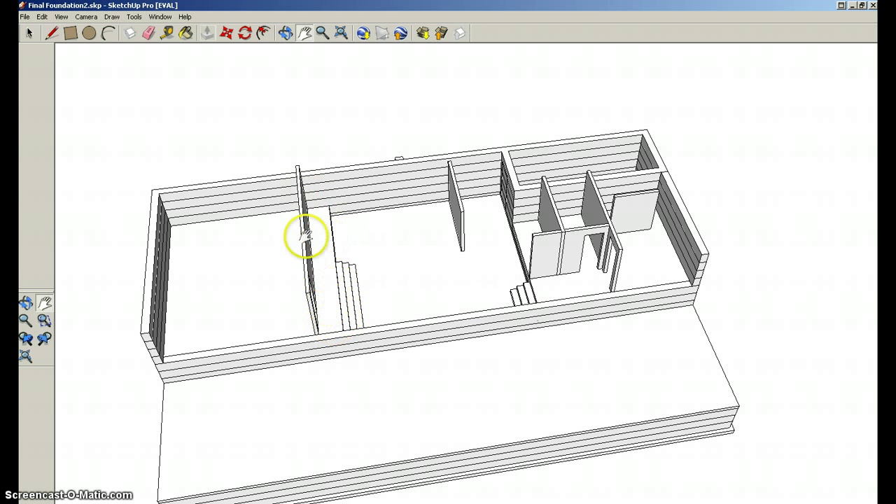
Orbit around to the foundation's far side, tilting toward a top-down view of the rooms.
key(o)
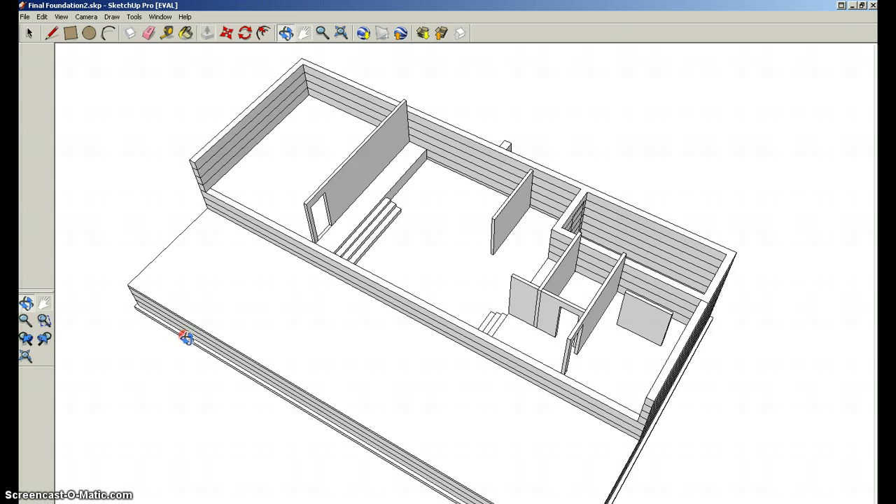
drag(403, 309, 117, 297)
key(h)
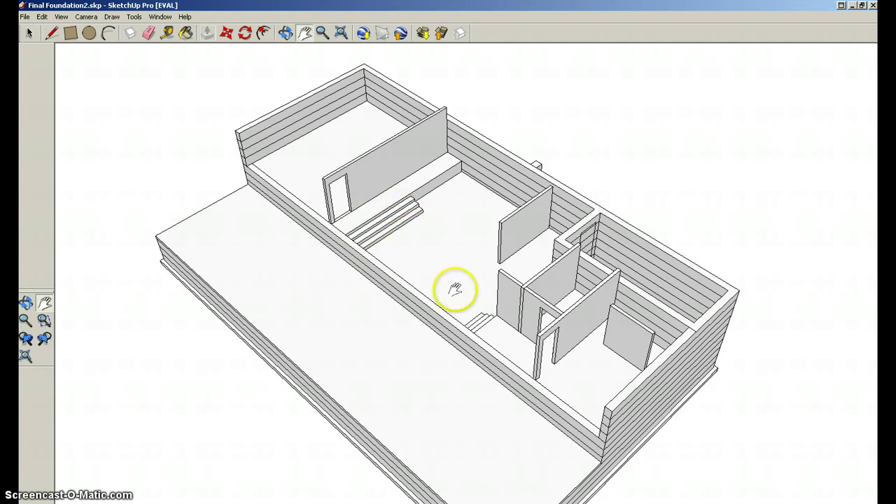
key(o)
mouse_move(455, 289)
mouse_down()
mouse_move(450, 266)
mouse_move(595, 242)
mouse_move(595, 229)
mouse_up()
key(h)
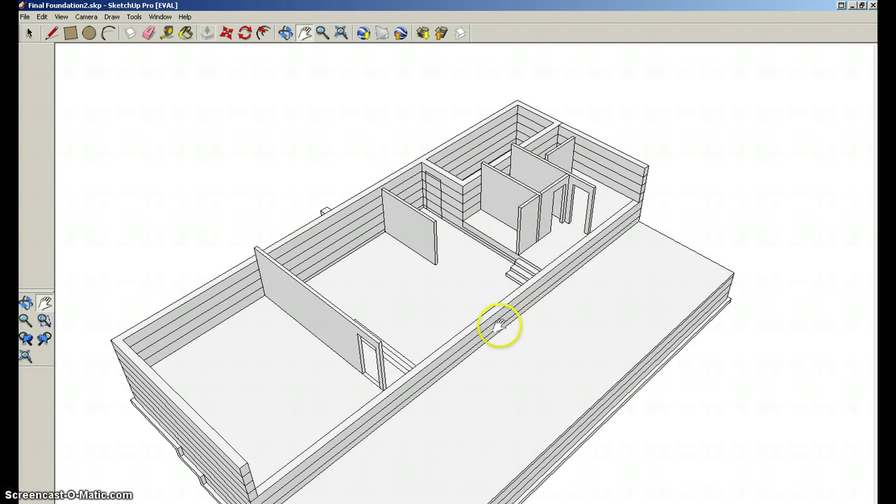
drag(474, 292, 461, 272)
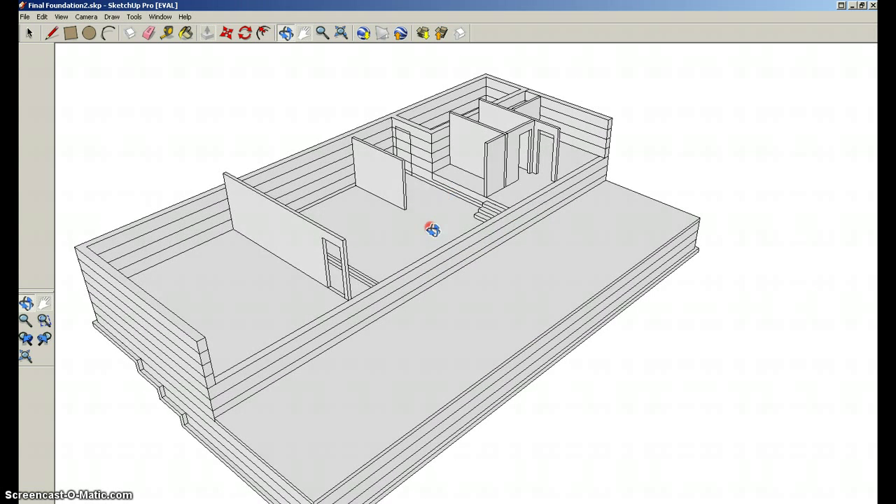
middle_drag(429, 272, 427, 237)
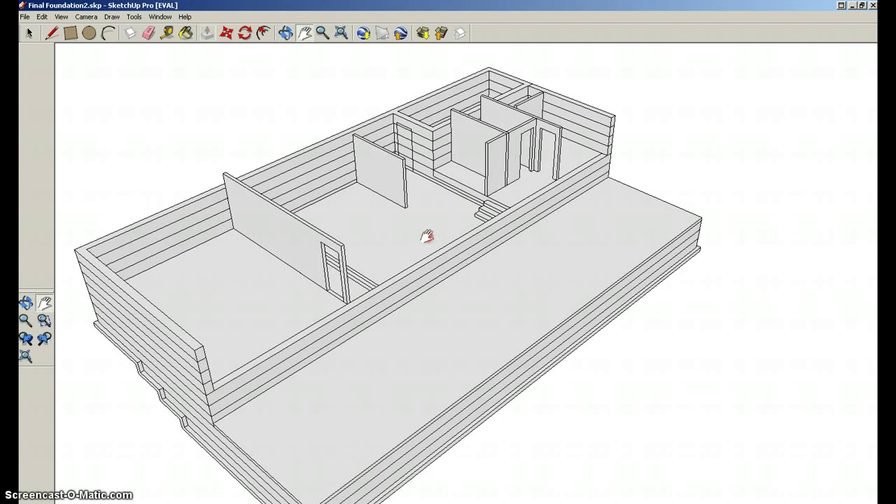